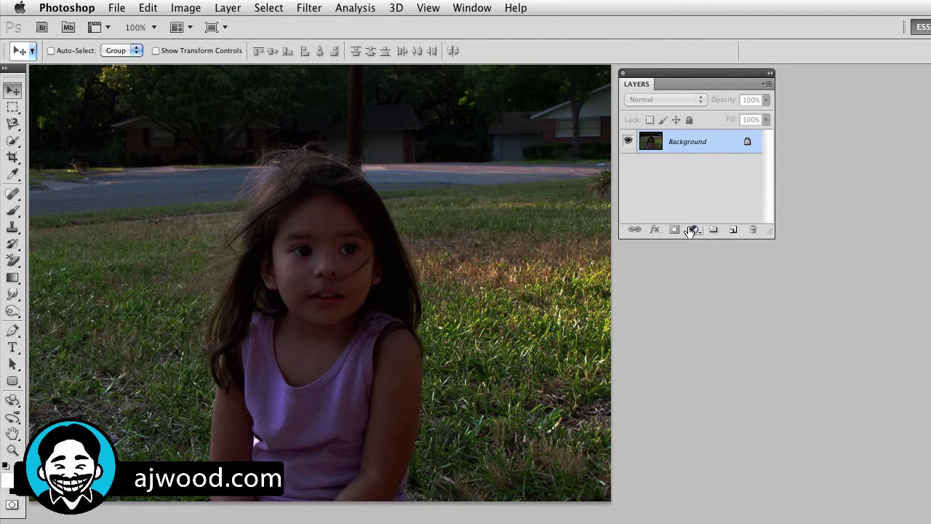
- Dismiss the adjustment-layer list and show the Image > Adjustments submenu
click(693, 229)
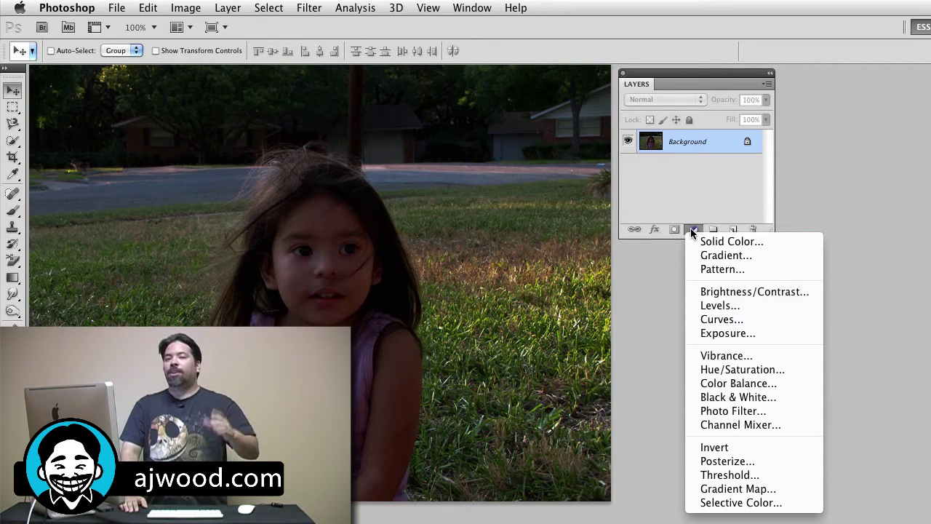
click(198, 8)
click(198, 7)
mouse_move(224, 54)
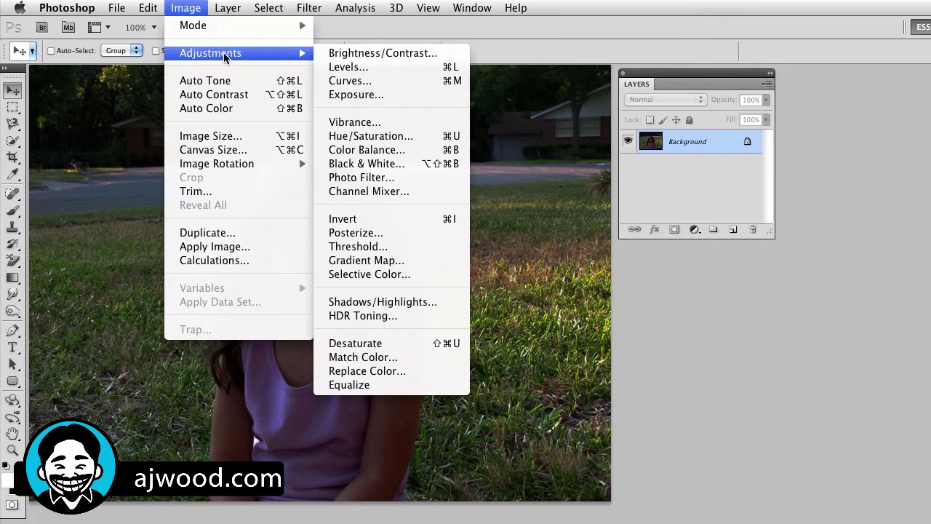
- Apply Shadows/Highlights at 90% Shadows Amount to the Background layer, comparing the preview first
click(371, 302)
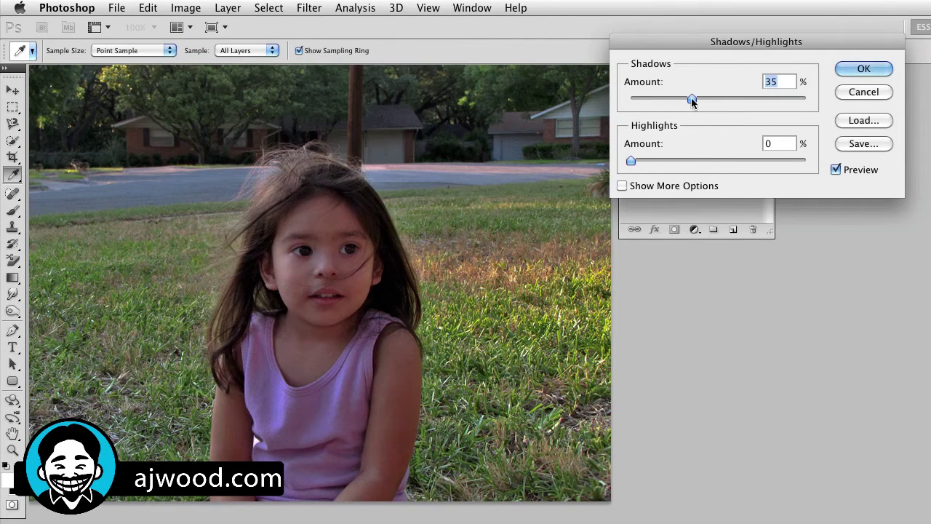
drag(693, 100, 788, 102)
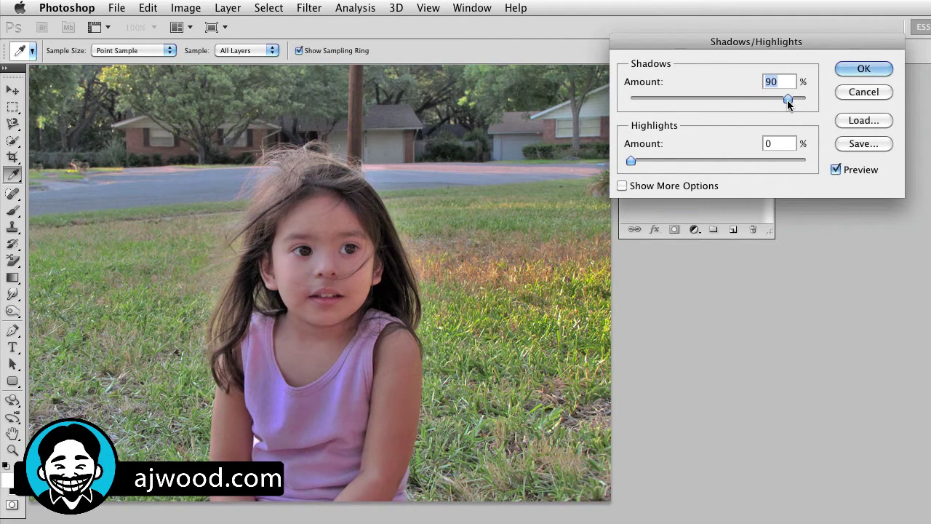
click(836, 170)
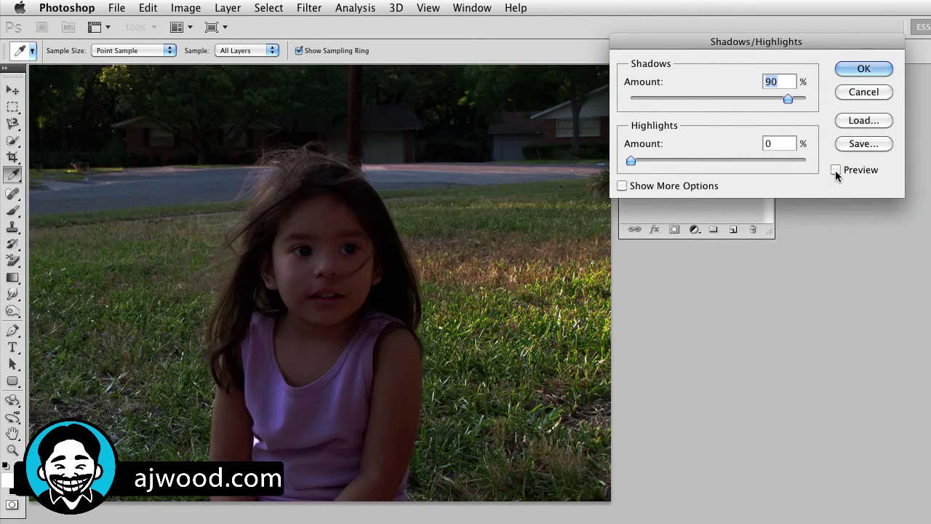
click(837, 171)
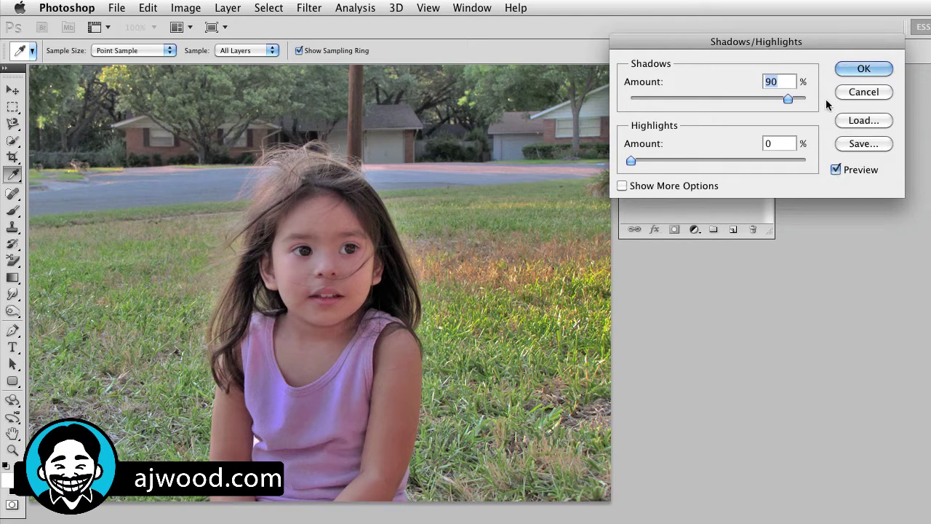
click(865, 69)
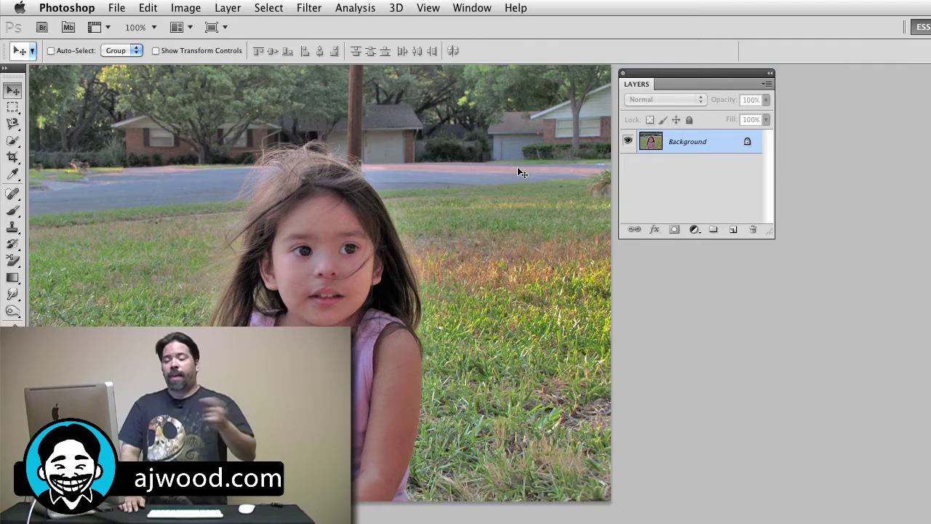
- Reopen Image > Adjustments > Shadows/Highlights and cancel it without applying new settings
click(198, 7)
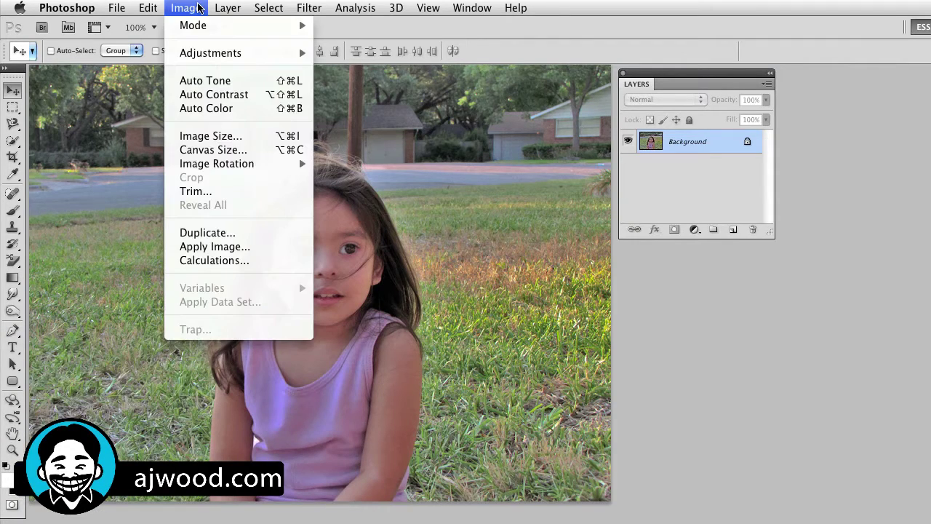
mouse_move(208, 59)
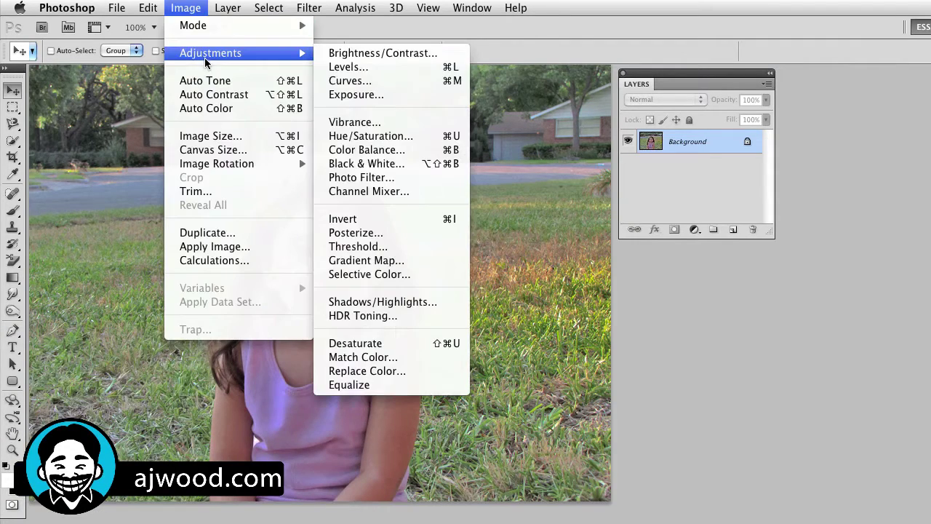
click(369, 302)
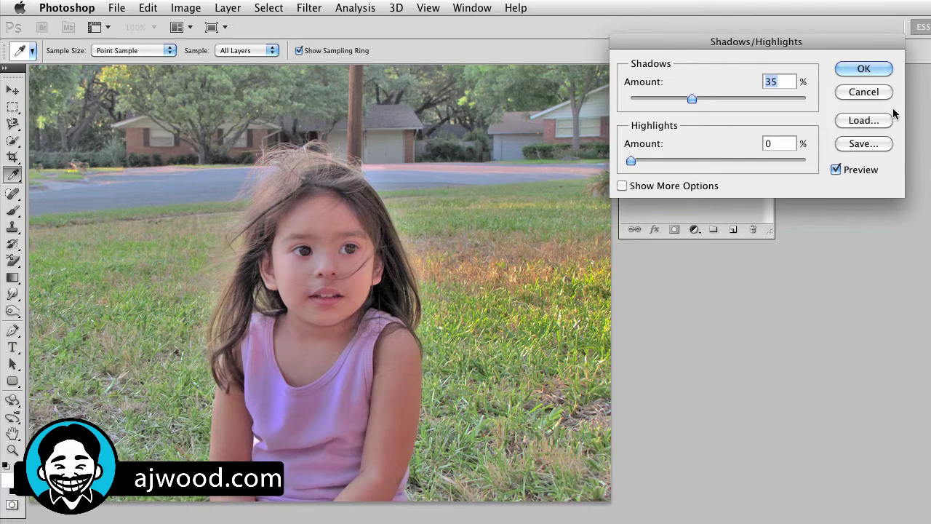
click(863, 92)
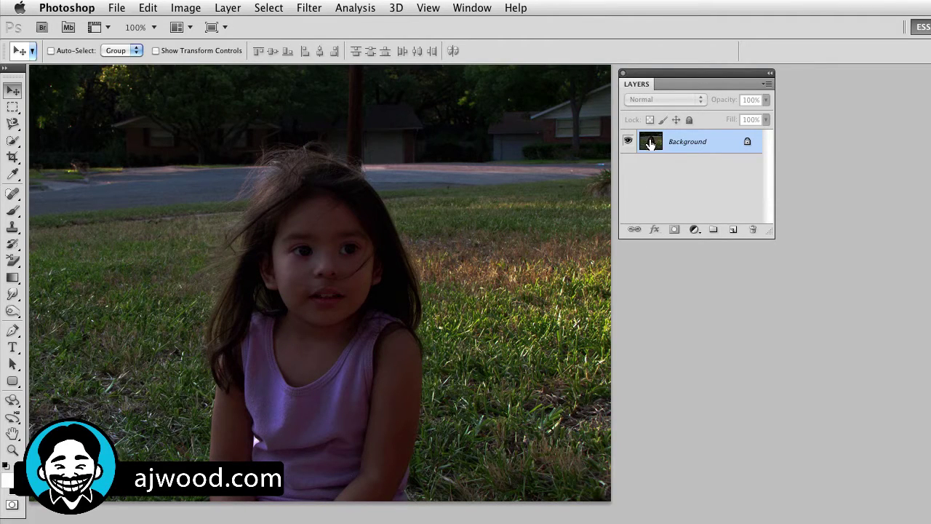
- Convert the Background layer to a smart object named Layer 0, then show Image > Adjustments
right_click(651, 143)
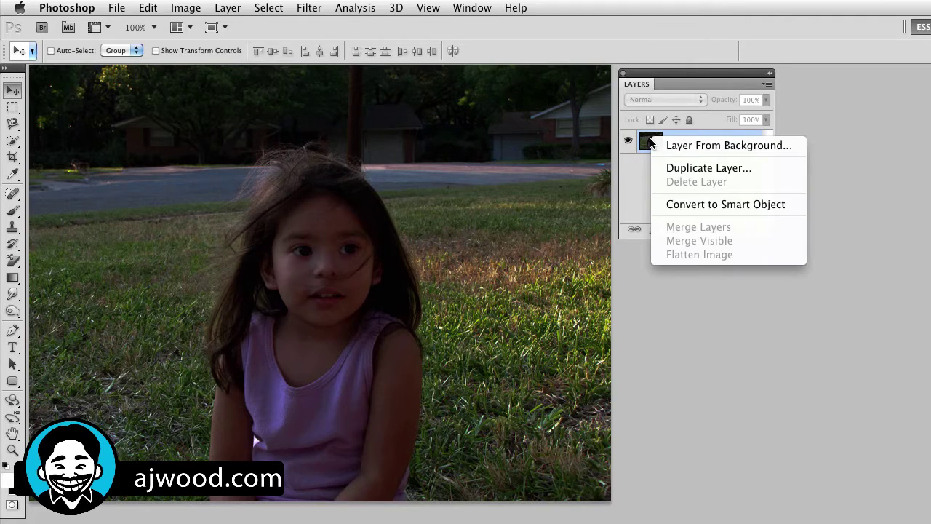
click(673, 205)
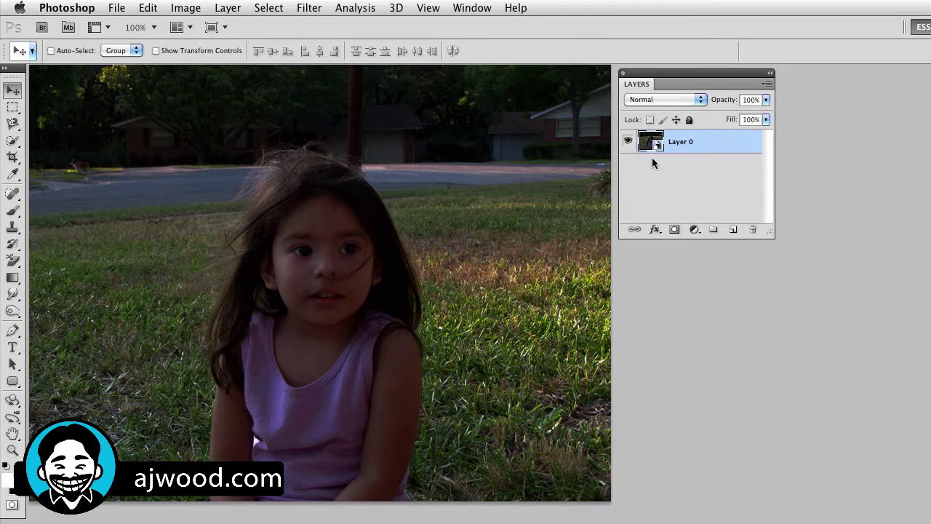
click(193, 8)
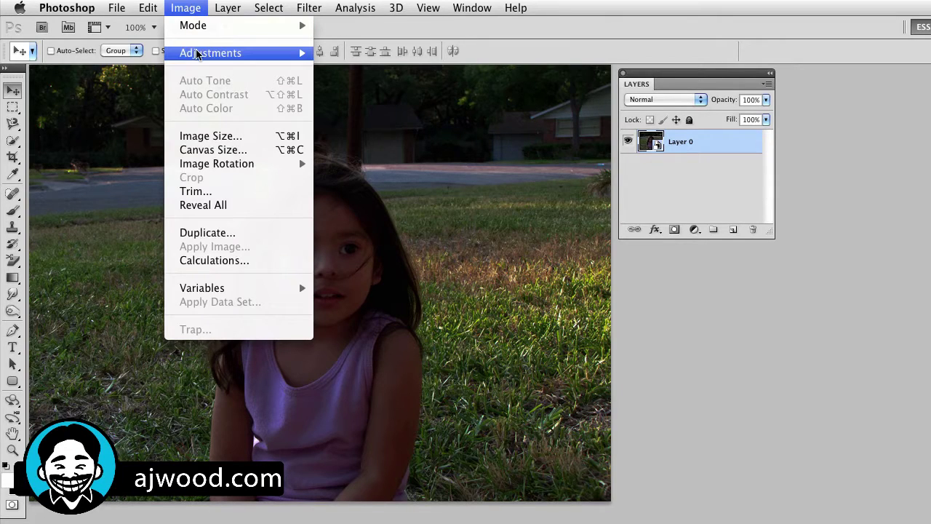
mouse_move(196, 55)
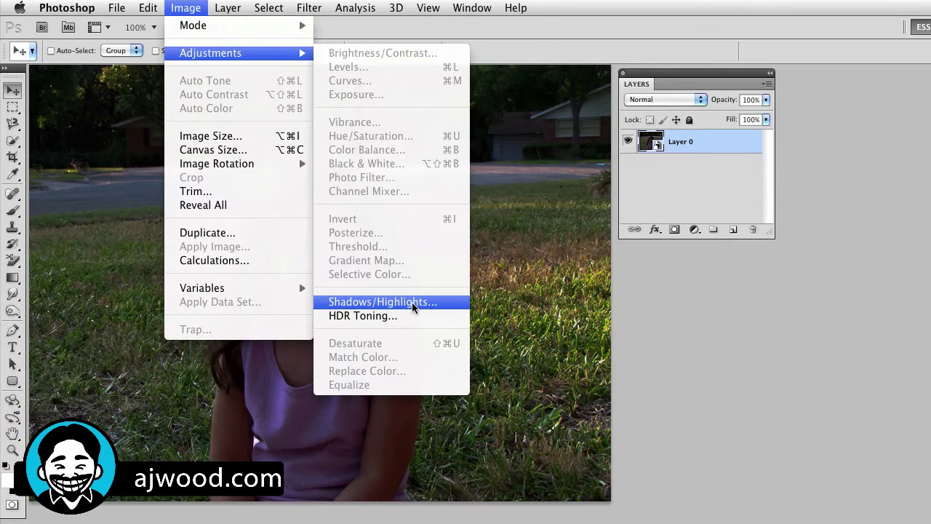
- Add Shadows/Highlights to Layer 0 as a smart filter with Shadows Amount 100%
click(413, 302)
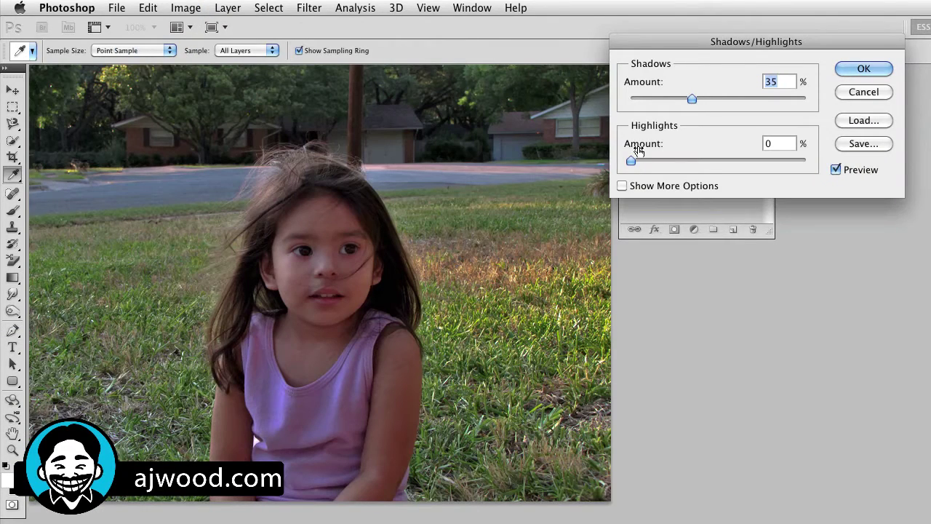
drag(691, 99, 846, 39)
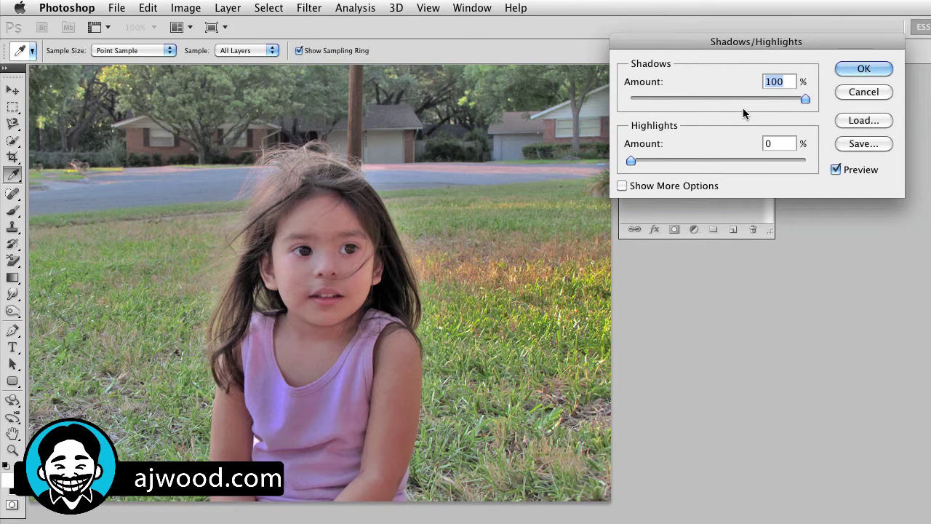
click(863, 69)
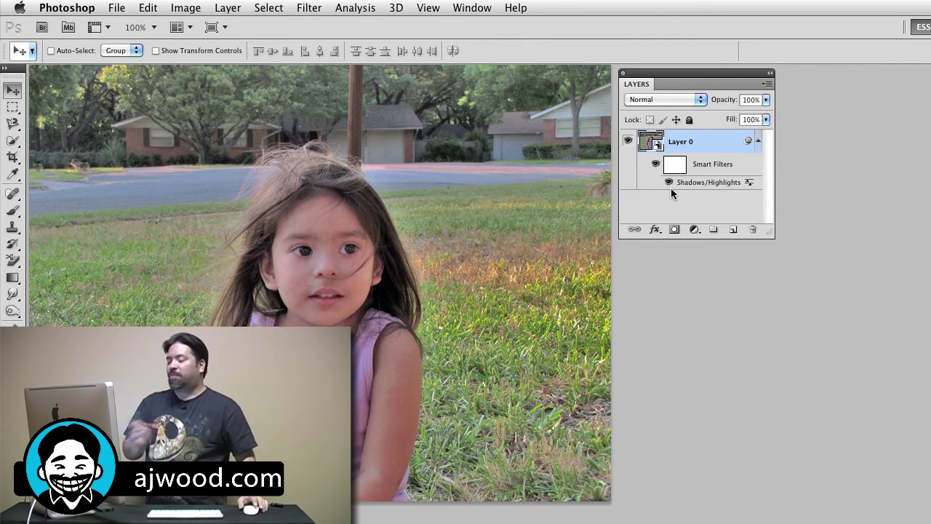
- Edit the smart filter to Shadows Amount 50%, Tonal Width 37%, Radius 153 px, Highlights 0
double_click(671, 186)
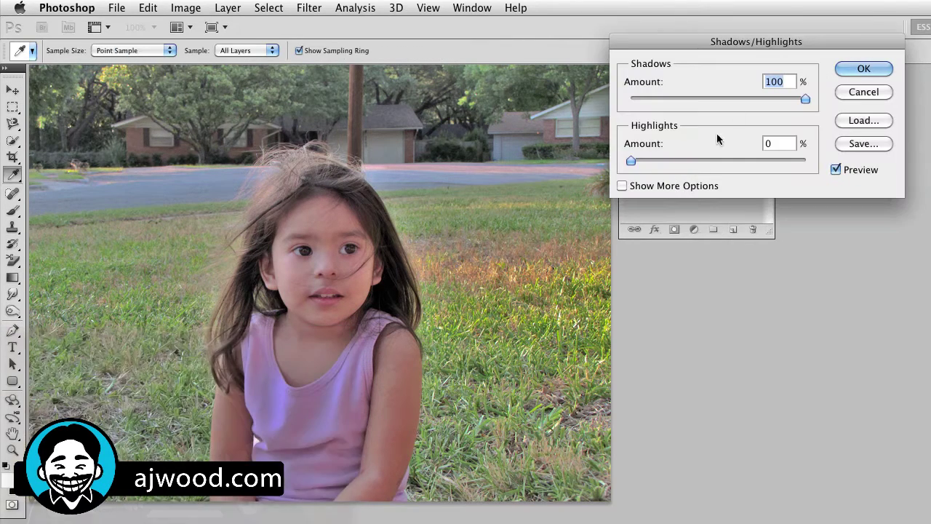
drag(807, 99, 719, 105)
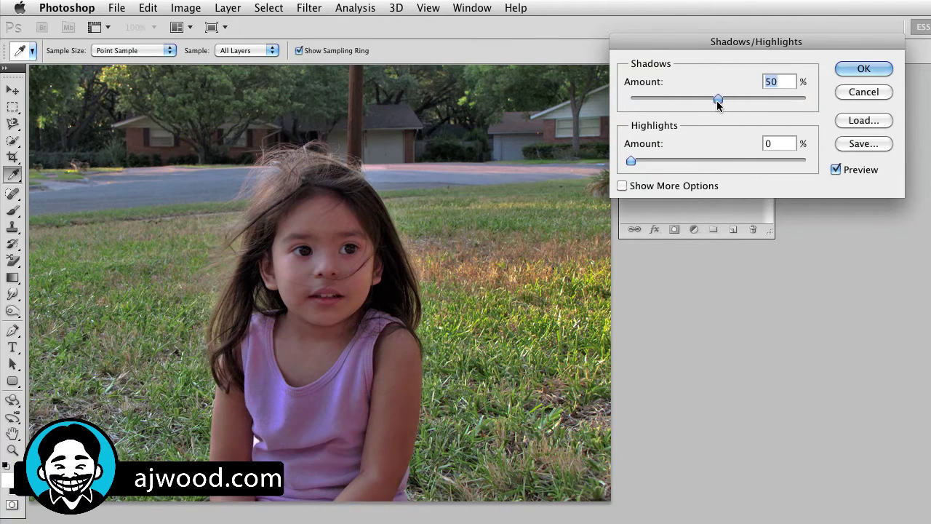
click(622, 187)
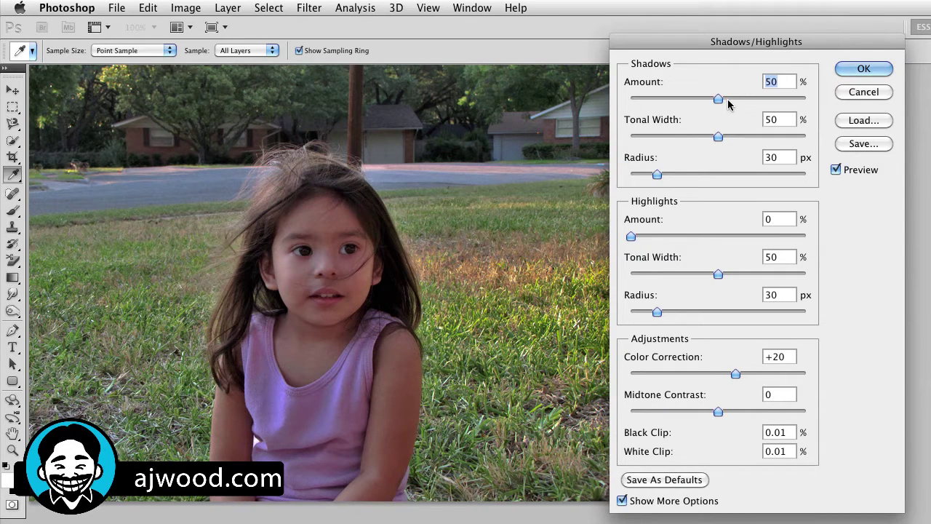
mouse_move(719, 140)
mouse_down()
mouse_move(651, 143)
mouse_move(753, 138)
mouse_move(716, 141)
mouse_up()
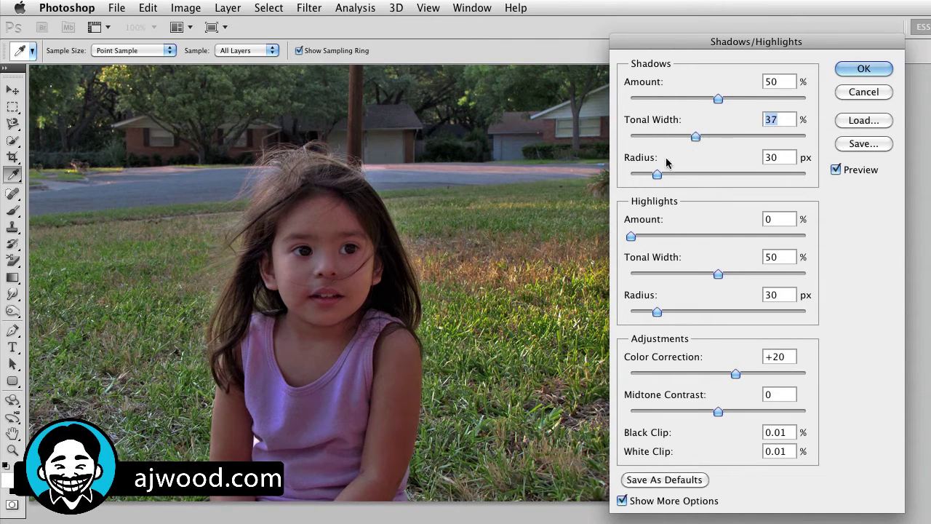
drag(657, 175, 741, 175)
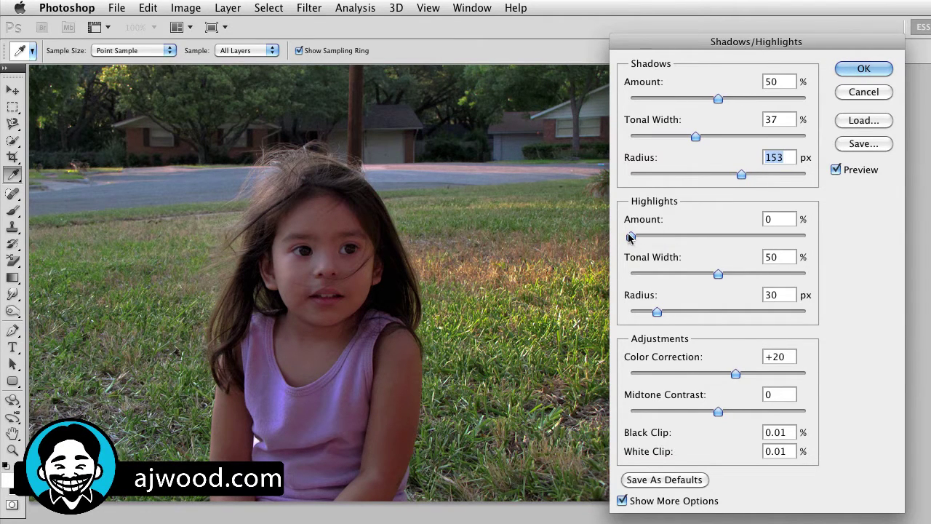
mouse_move(630, 237)
mouse_down()
mouse_move(834, 235)
mouse_move(617, 235)
mouse_up()
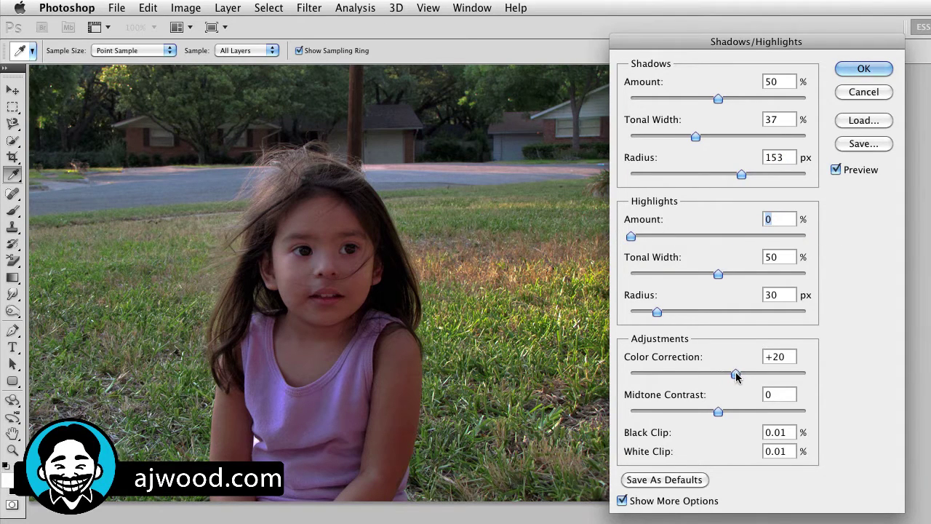
- Set Color Correction to +19 and Midtone Contrast to +5 after testing its maximum
mouse_move(736, 374)
mouse_down()
mouse_move(785, 375)
mouse_move(749, 375)
mouse_up()
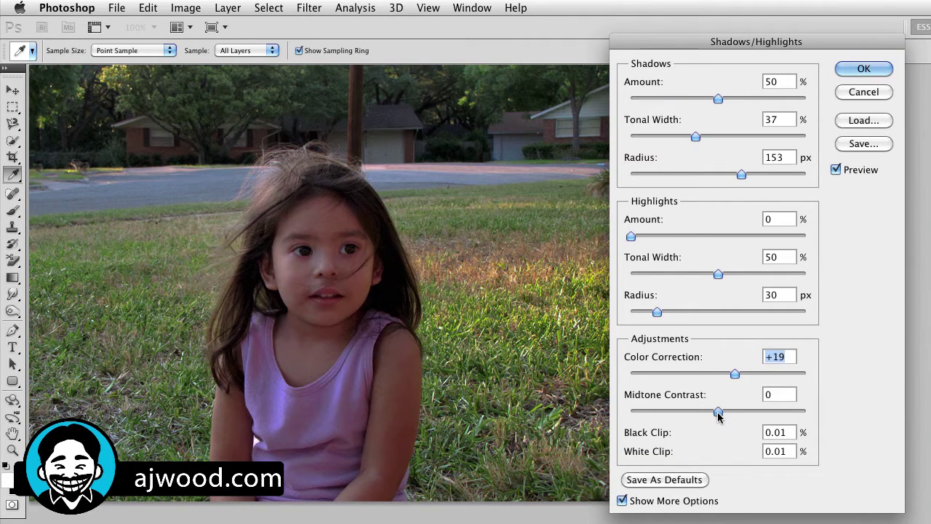
drag(719, 414, 806, 414)
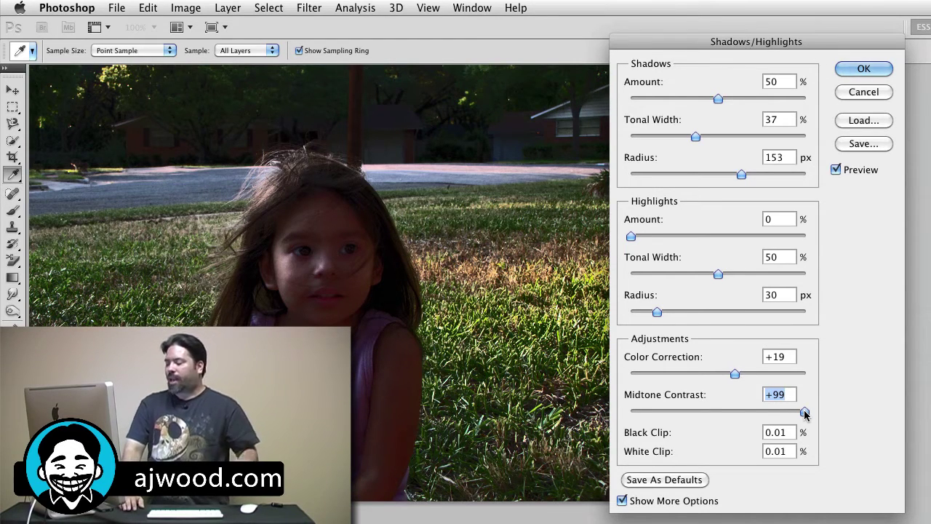
drag(806, 413, 717, 414)
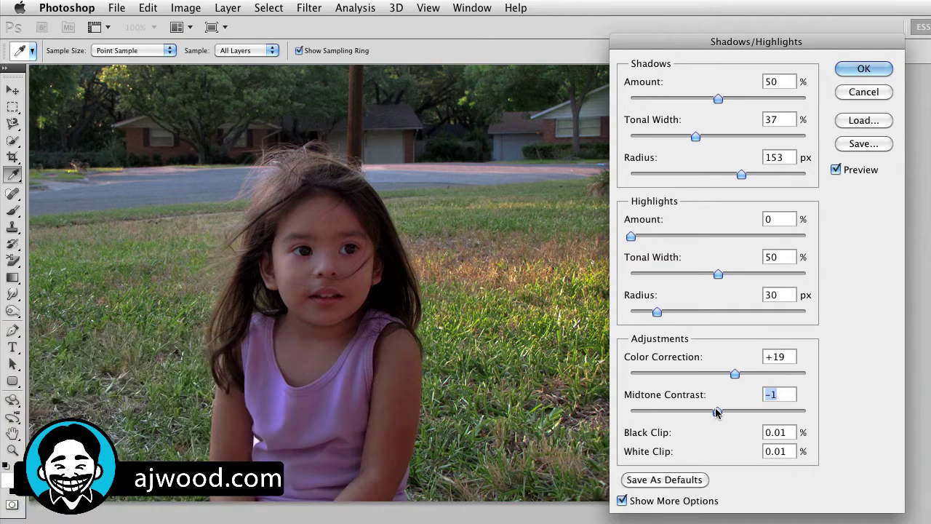
drag(716, 407, 723, 413)
- Lower Shadows Amount to 47% and compare the corrected photo with the original
drag(719, 99, 713, 98)
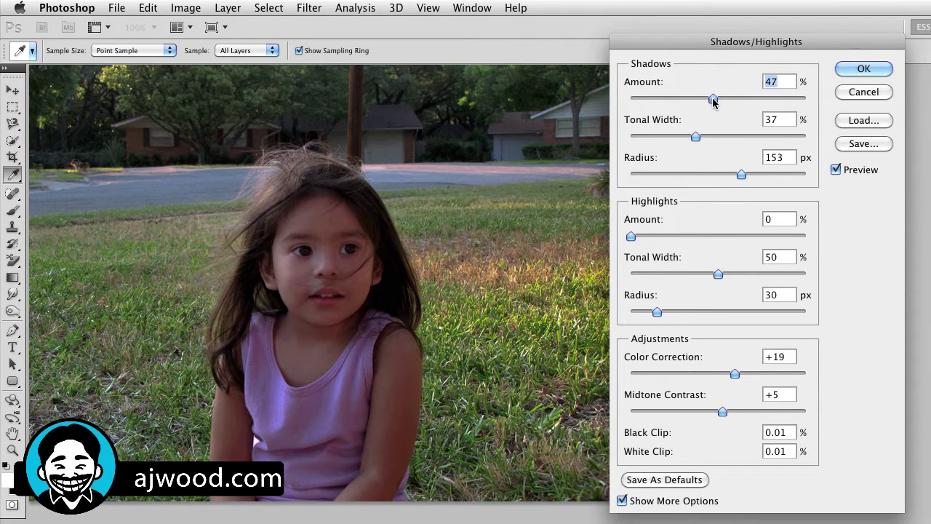
click(837, 170)
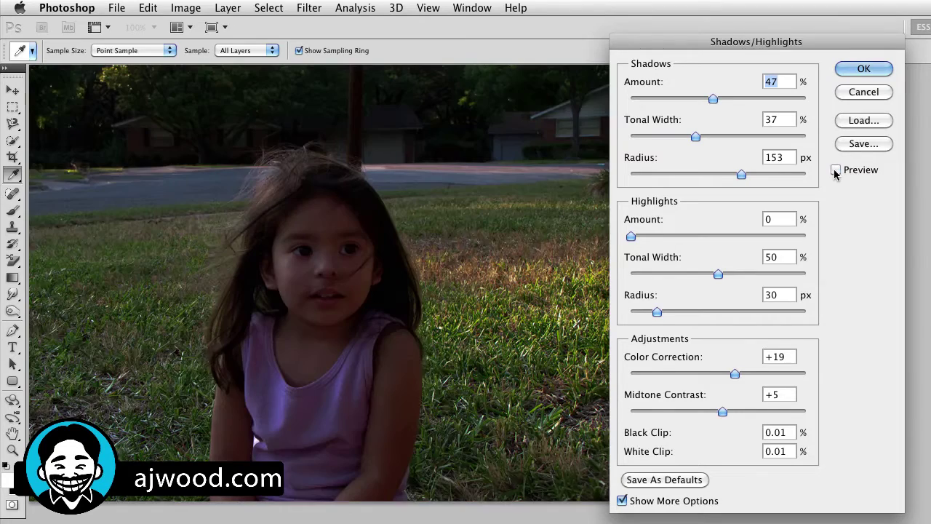
click(836, 172)
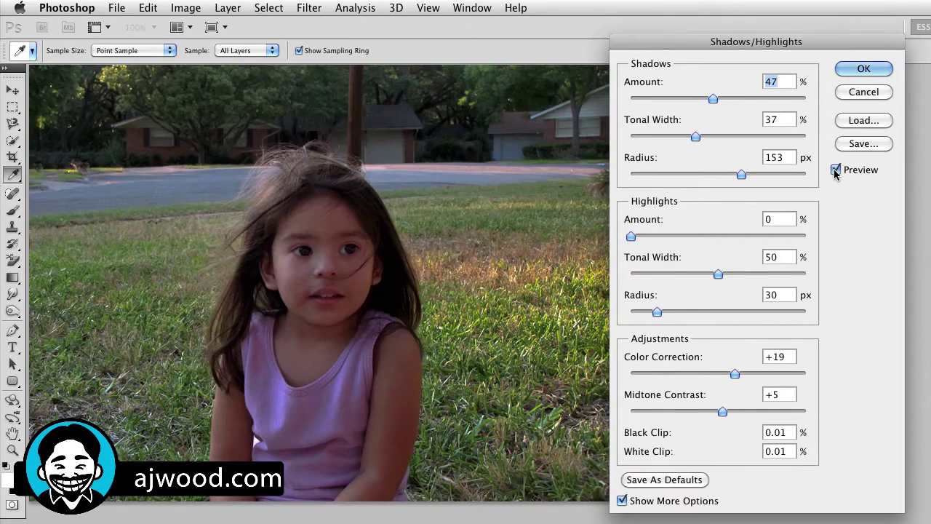
- Commit the Shadows/Highlights settings and ready a 300 px black brush on the filter mask
click(872, 70)
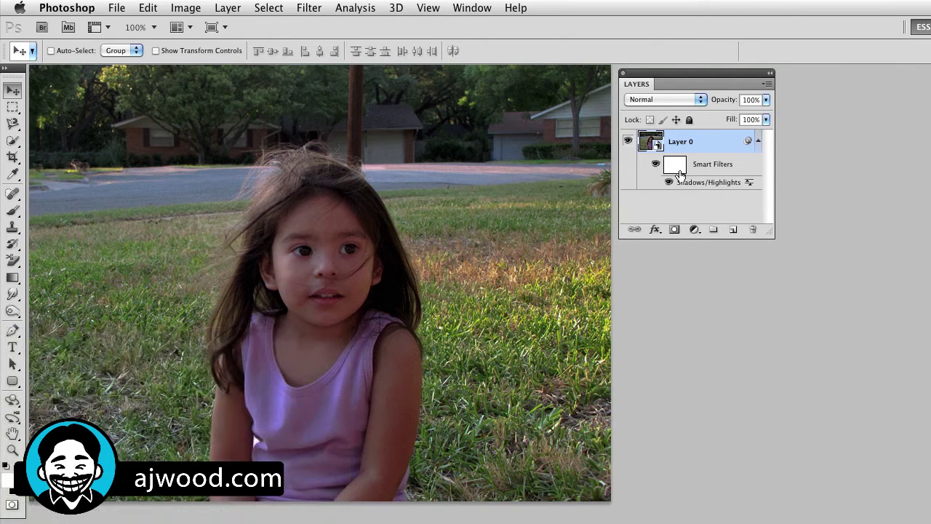
click(679, 167)
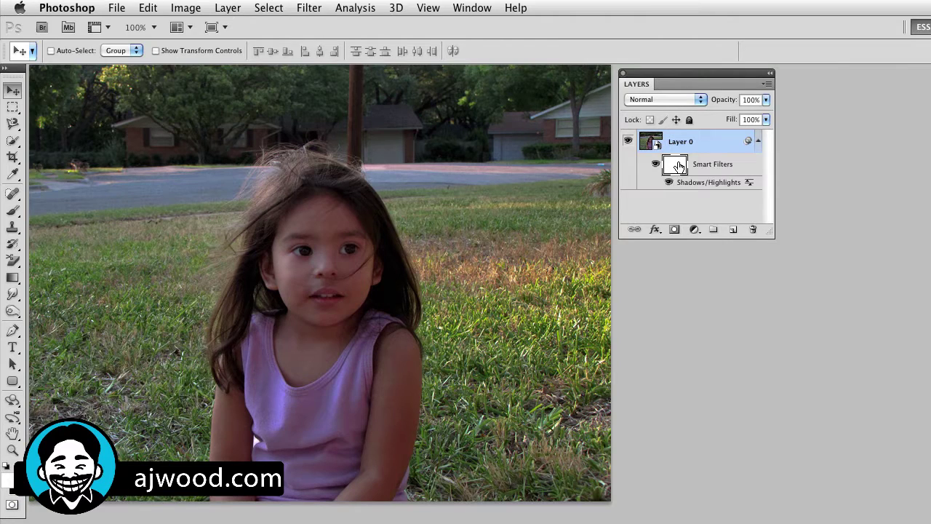
key(b)
key(x)
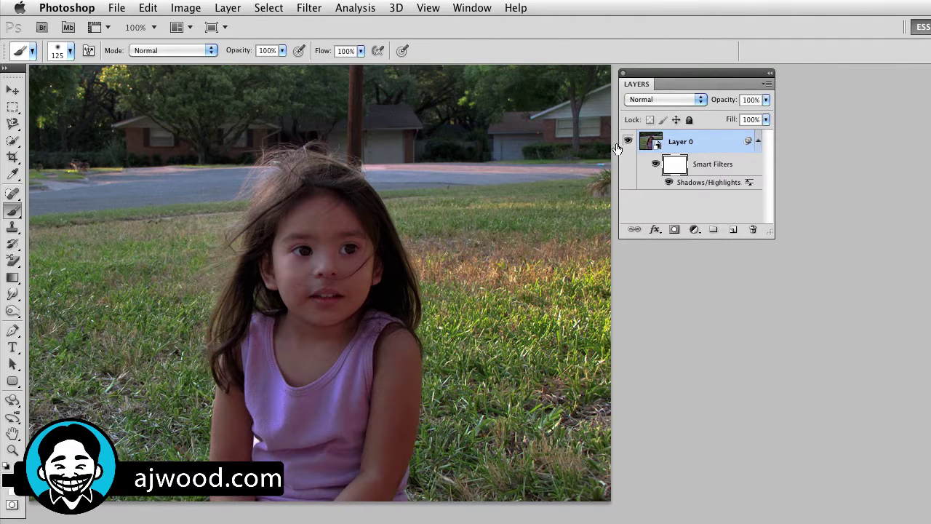
key(bracketright)
key(bracketright)
key(bracketright)
key(bracketright)
key(bracketright)
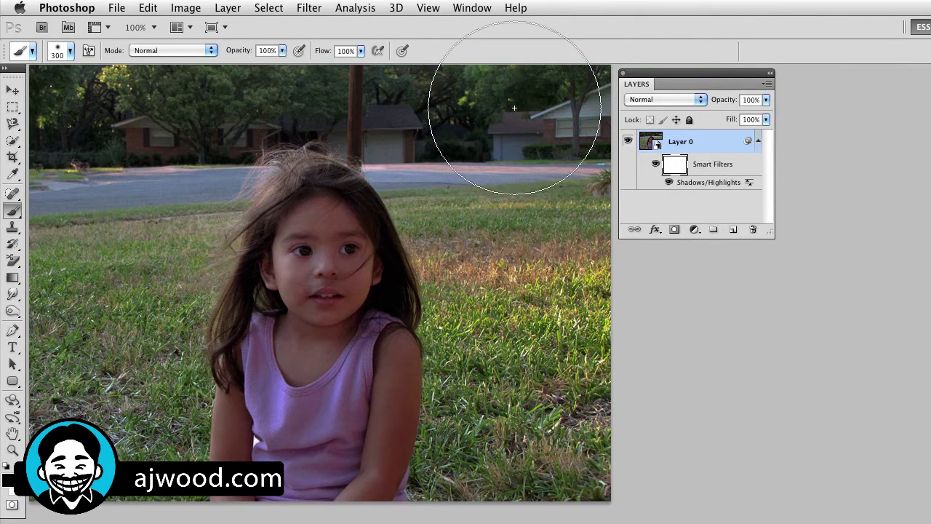
- Mask the filter off the trees, houses, road and right grass, then refill the mask white
mouse_move(514, 107)
mouse_down()
mouse_move(125, 104)
mouse_move(483, 94)
mouse_move(65, 240)
mouse_move(150, 176)
mouse_up()
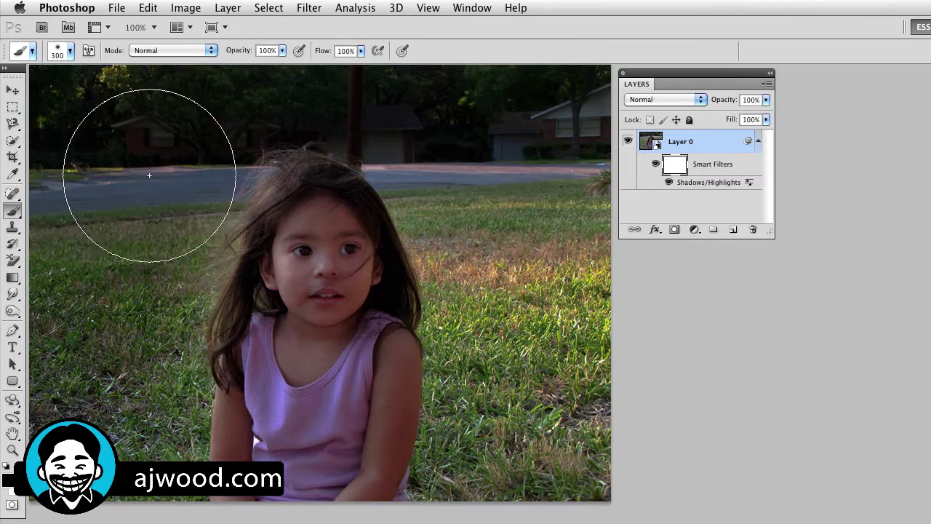
mouse_move(645, 262)
mouse_down()
mouse_move(509, 131)
mouse_move(477, 362)
mouse_move(608, 419)
mouse_up()
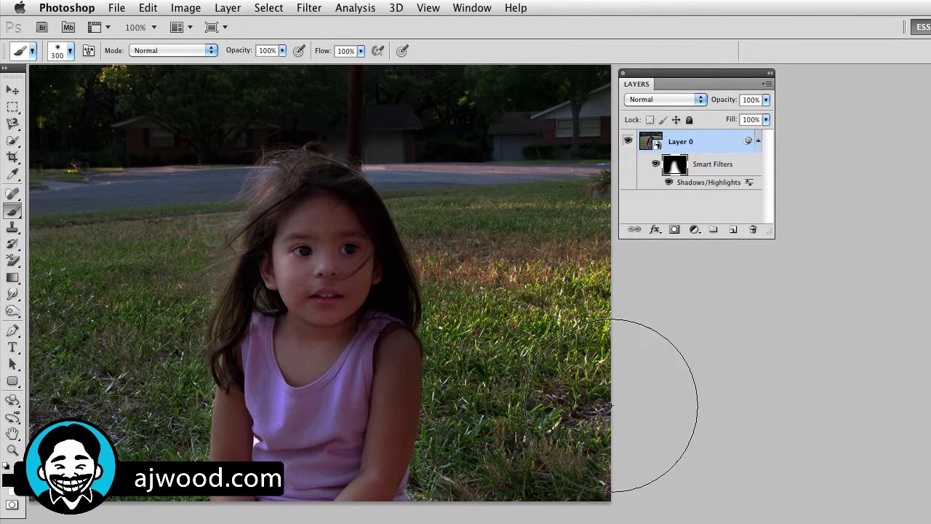
key(super+BackSpace)
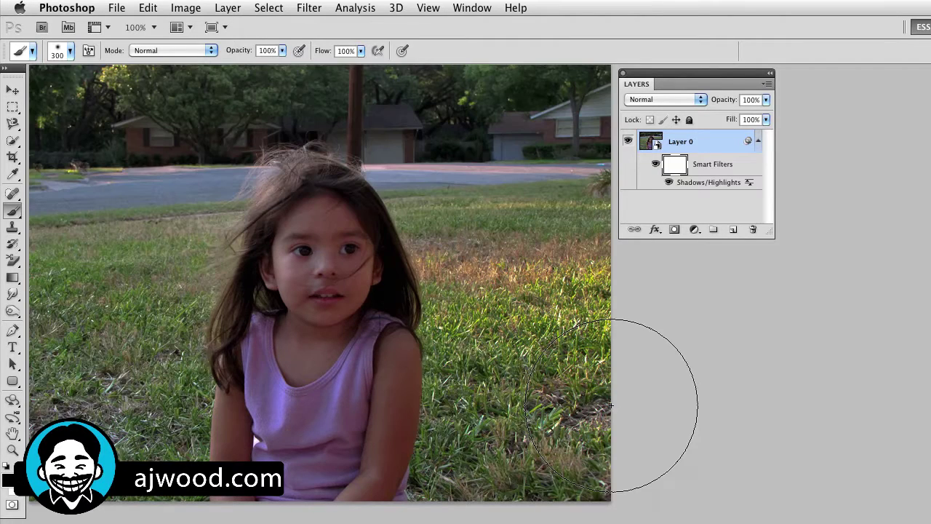